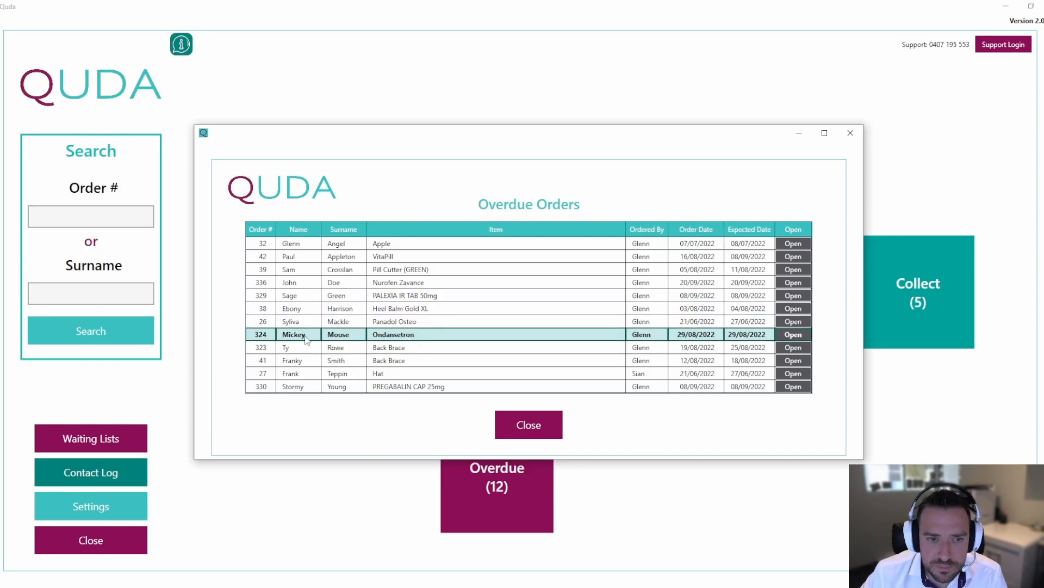
Open overdue order 324 and set its ETA to 1-2 Days.
left_click(797, 335)
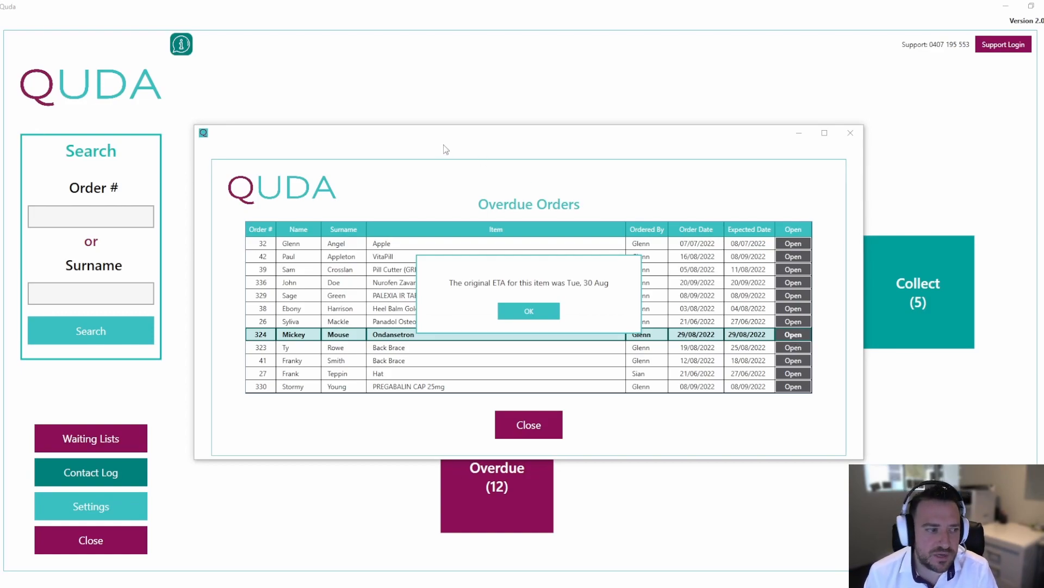
left_click(532, 310)
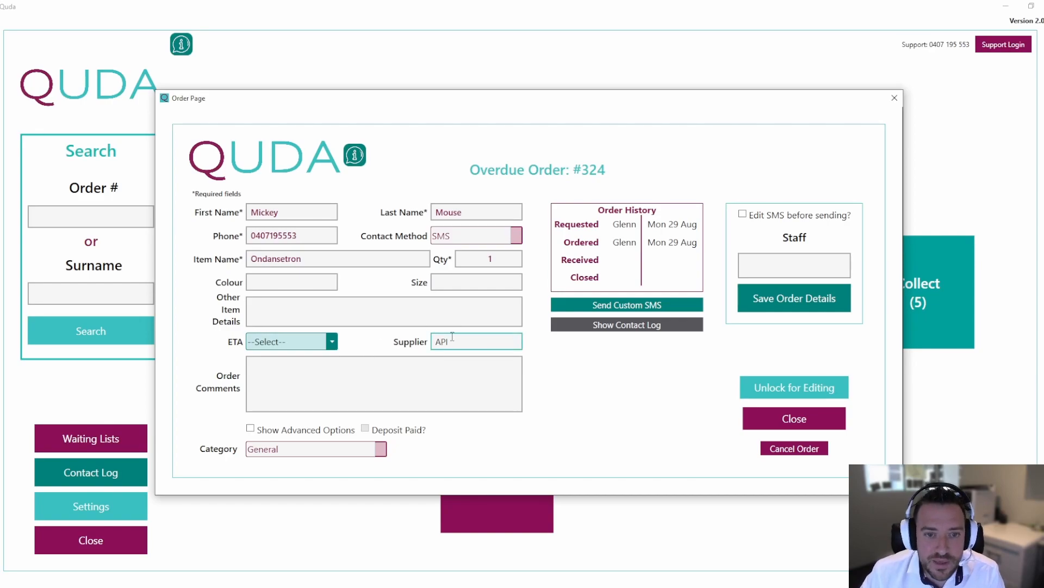
left_click(332, 342)
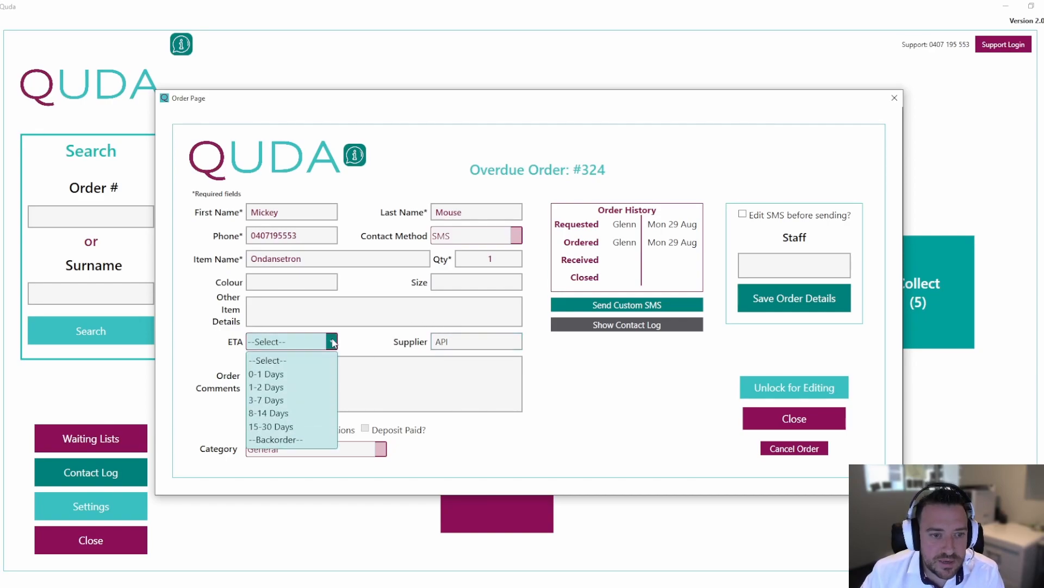
left_click(315, 387)
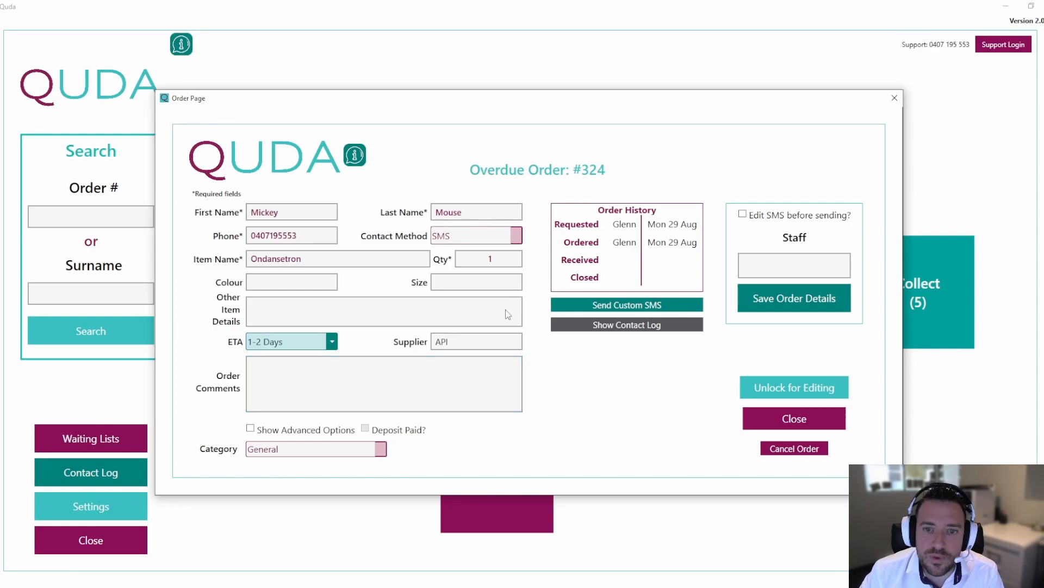
Send a custom SMS greeting the customer by first name: "Item will arrive in a few days! Sorry, Glenns Pharmacy".
left_click(577, 305)
type("Hi Mickey")
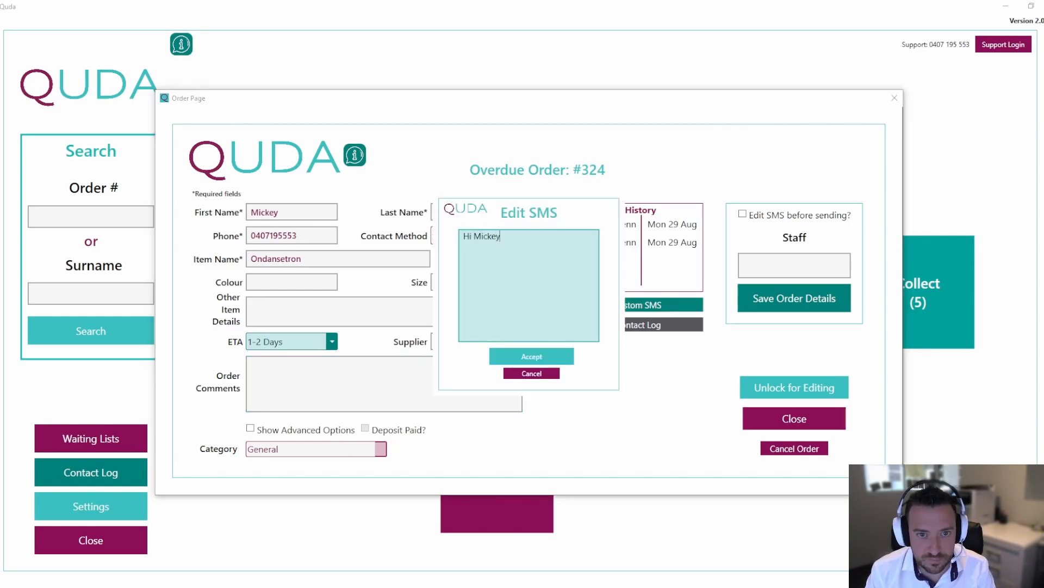
type(",")
key("Return")
type("Item will ar")
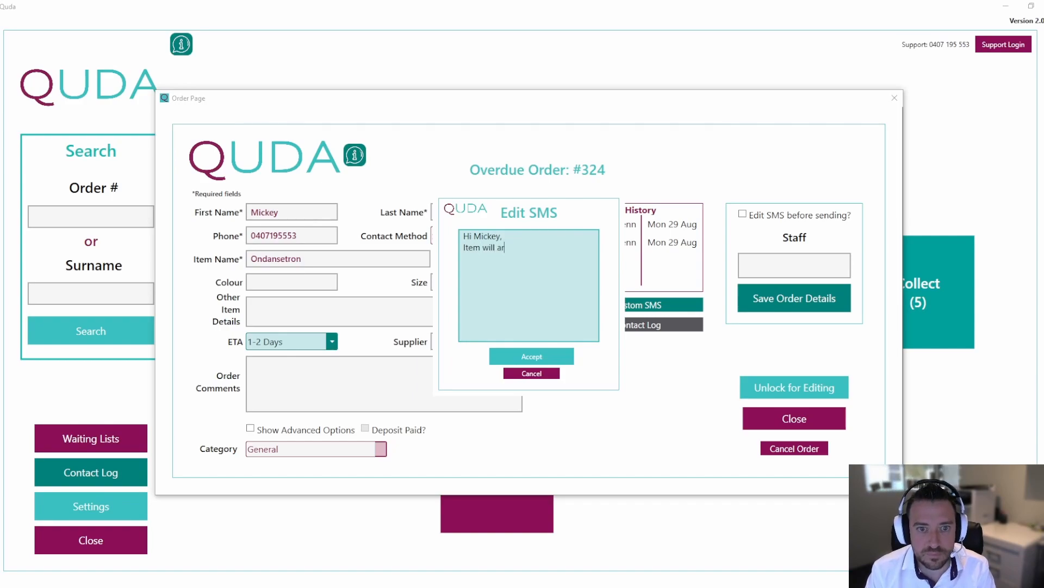
type("rive in a few a")
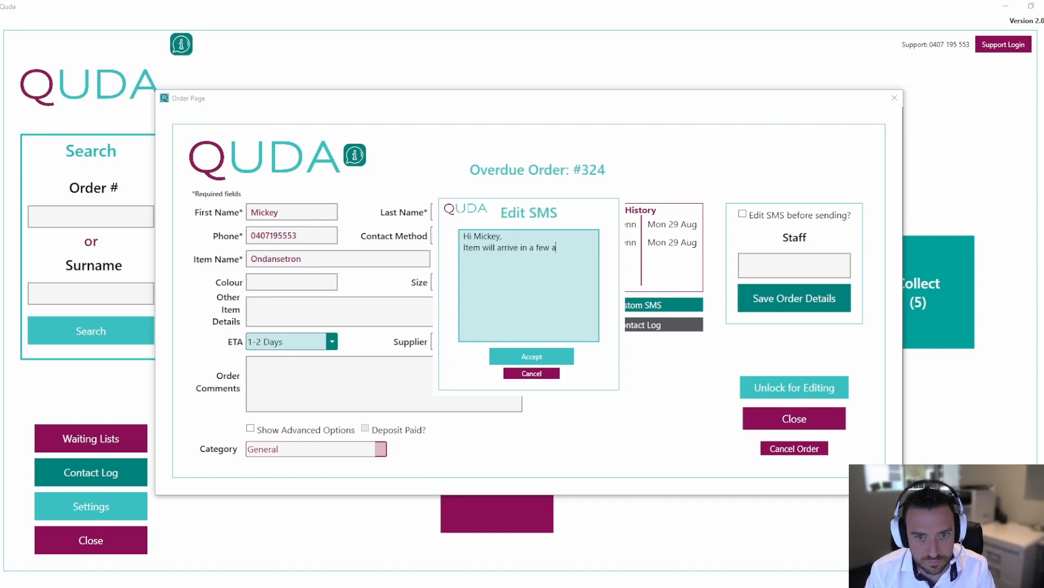
key("BackSpace")
type("days!")
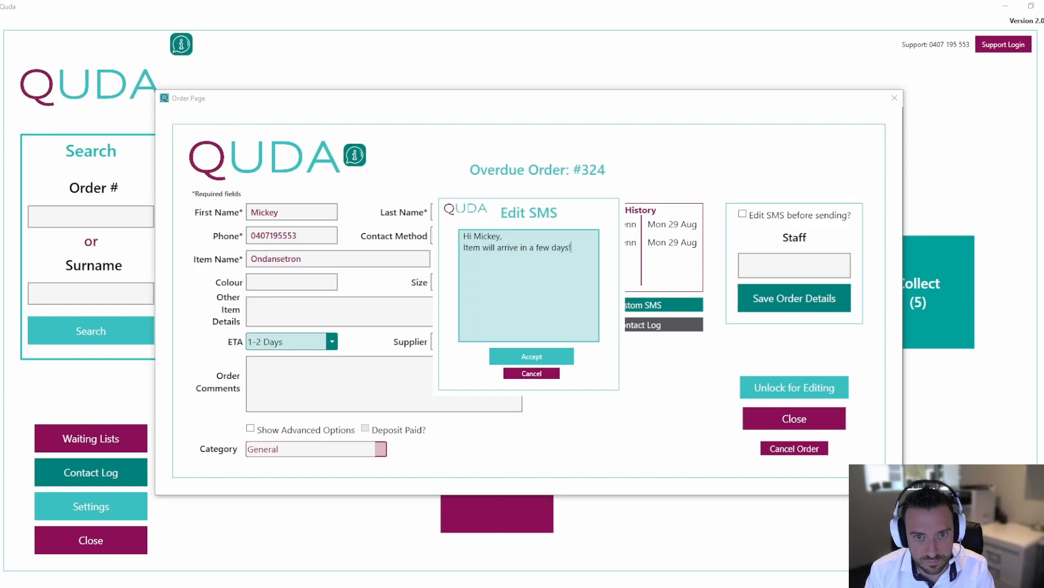
key("Return")
type("Sorry,")
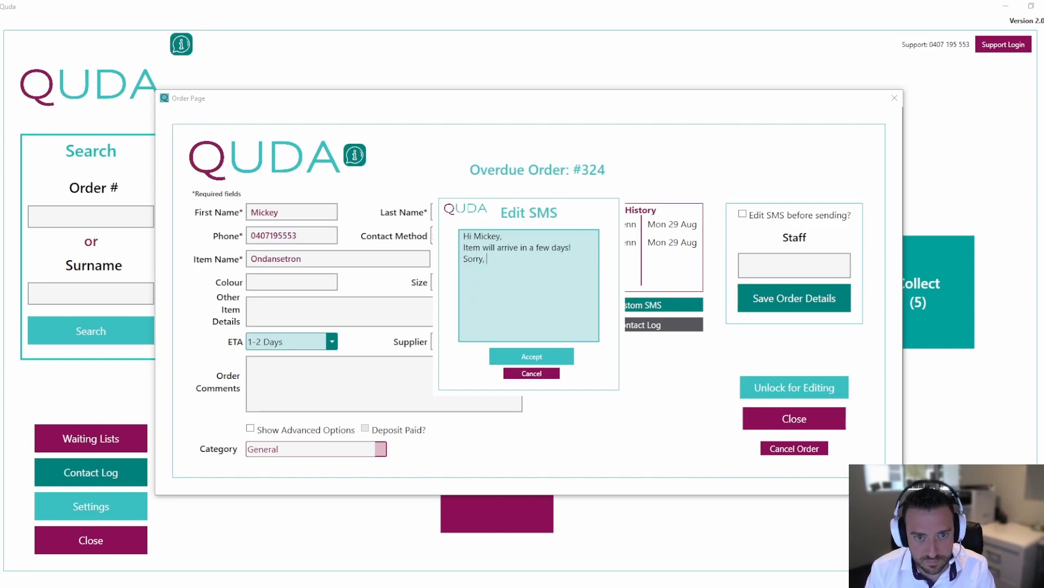
key("Return")
type("Glenns P")
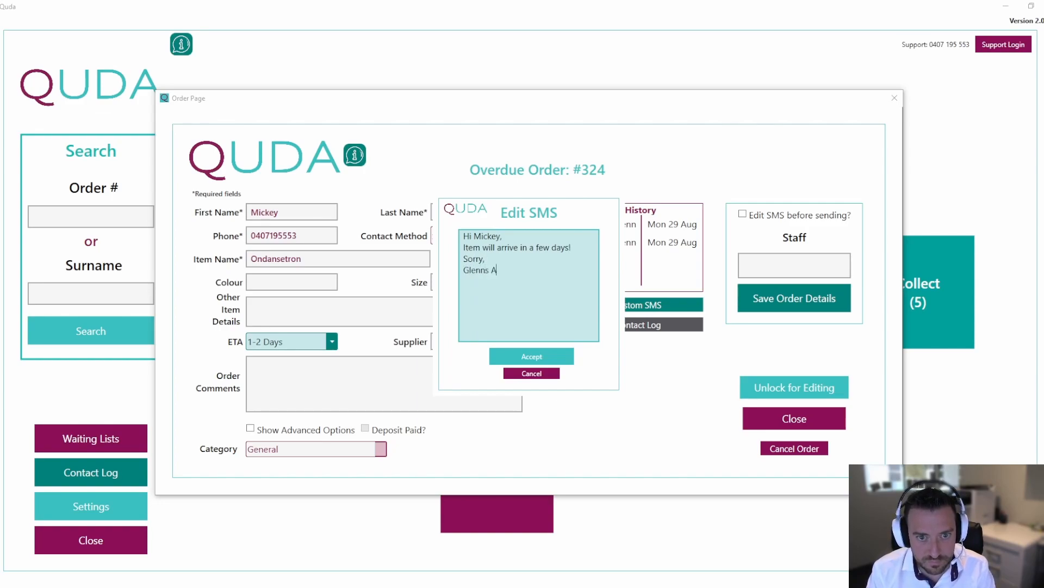
type("harmacy")
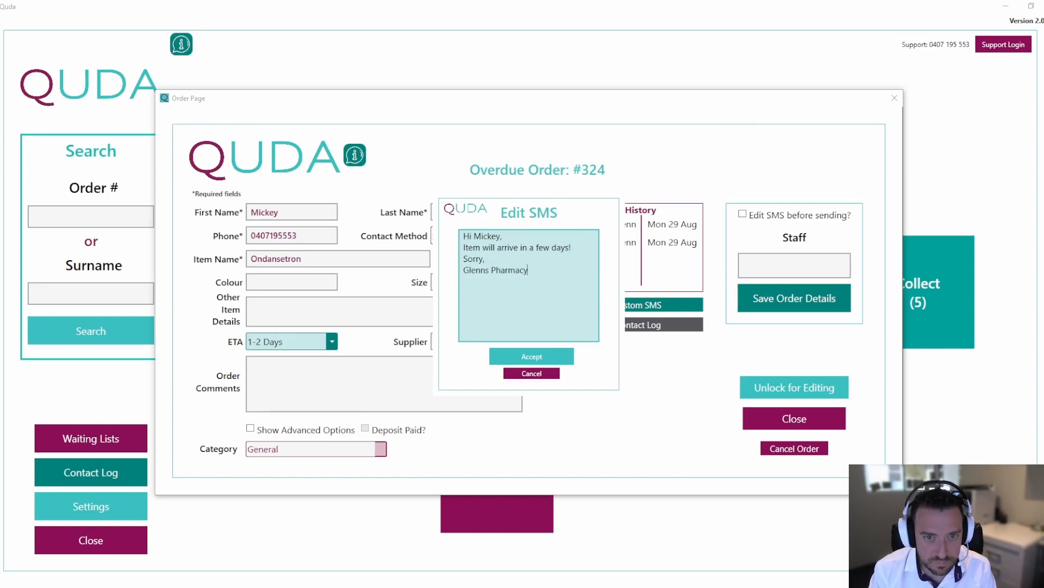
left_click(553, 356)
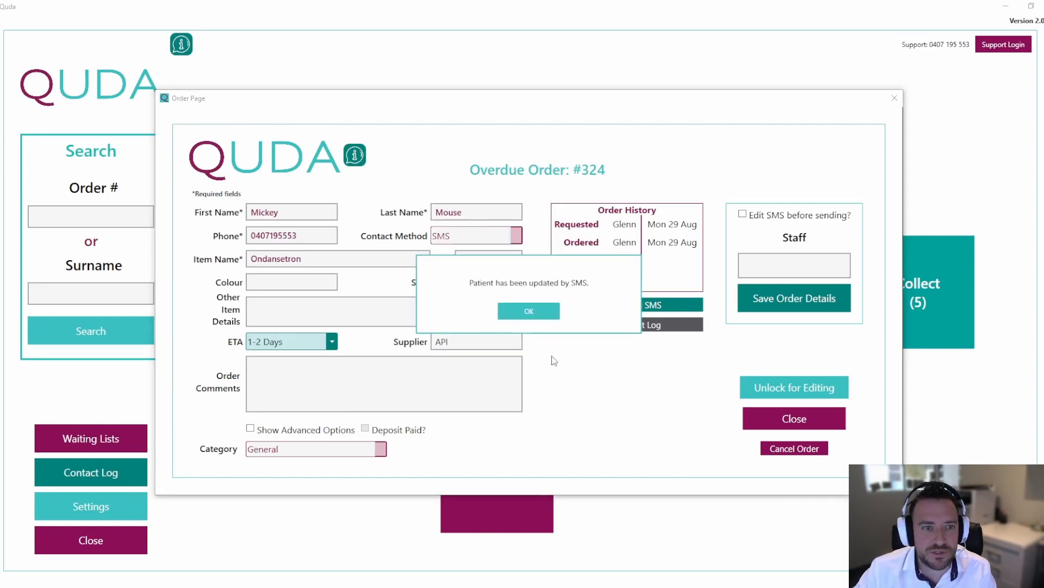
left_click(534, 315)
Enter the staff login code, save the order details and close the overdue orders list.
left_click(783, 266)
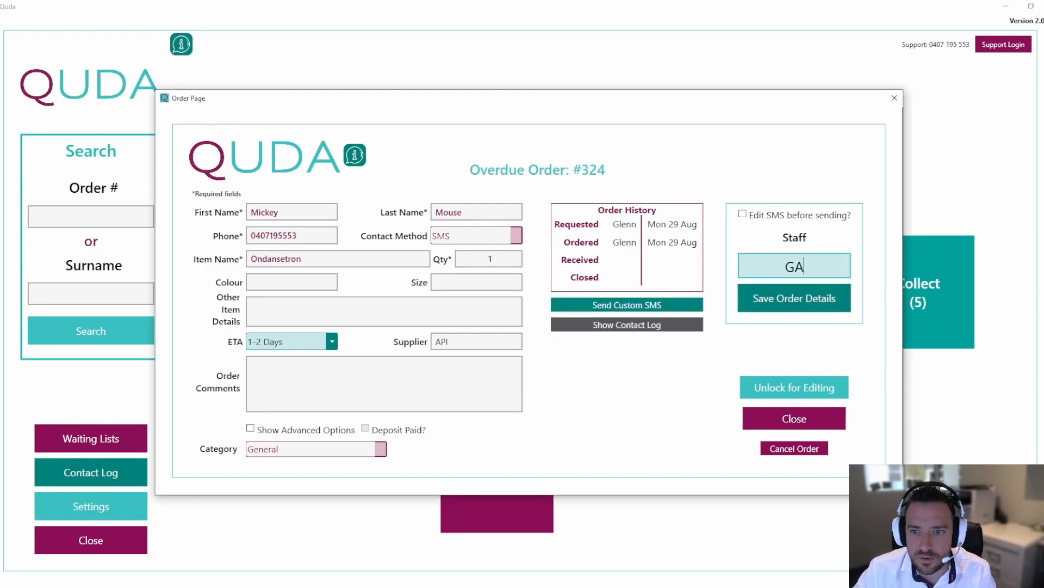
left_click(797, 295)
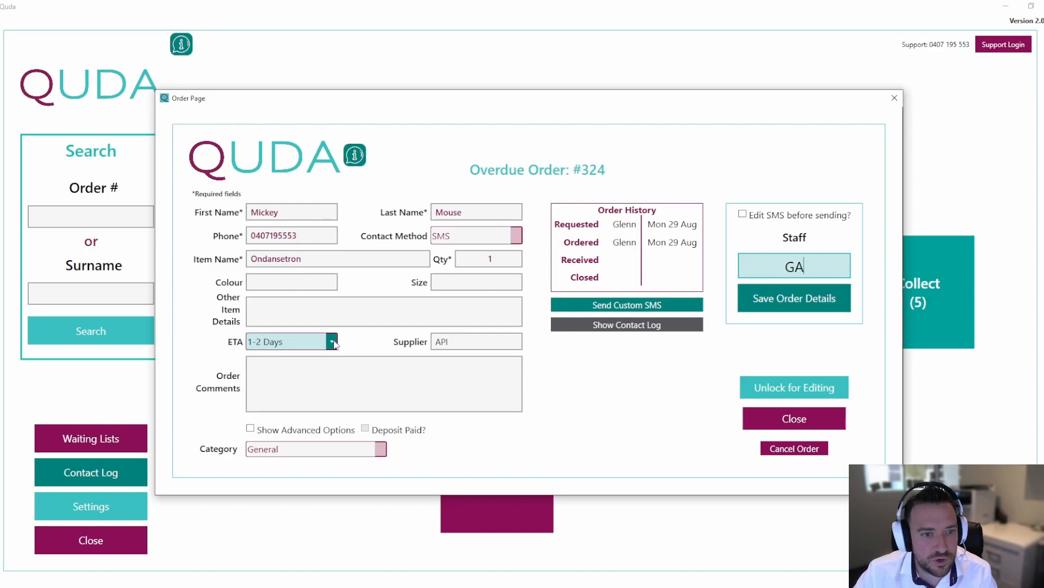
left_click(765, 299)
left_click(486, 318)
left_click(525, 314)
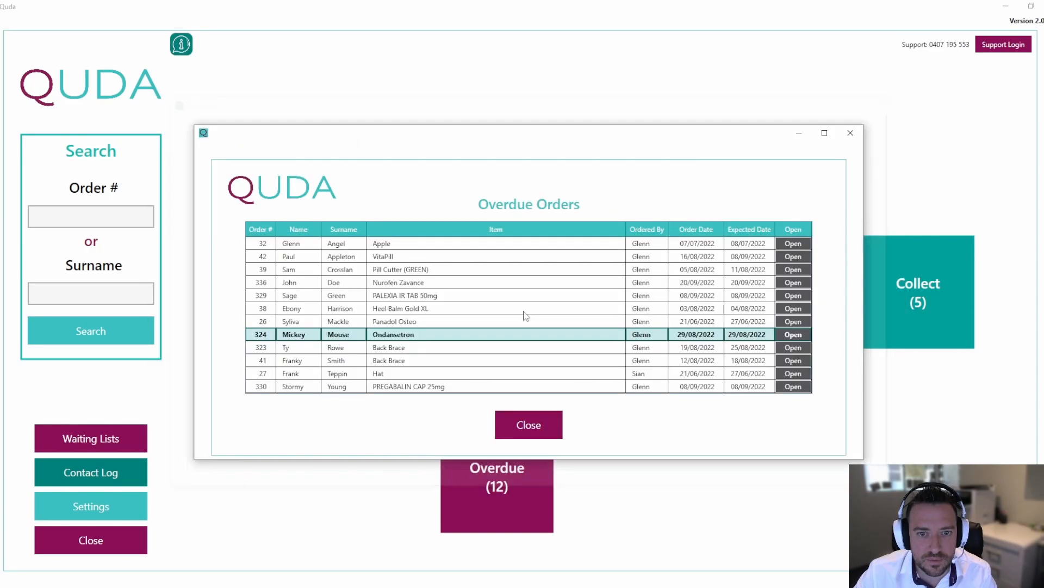
left_click(529, 424)
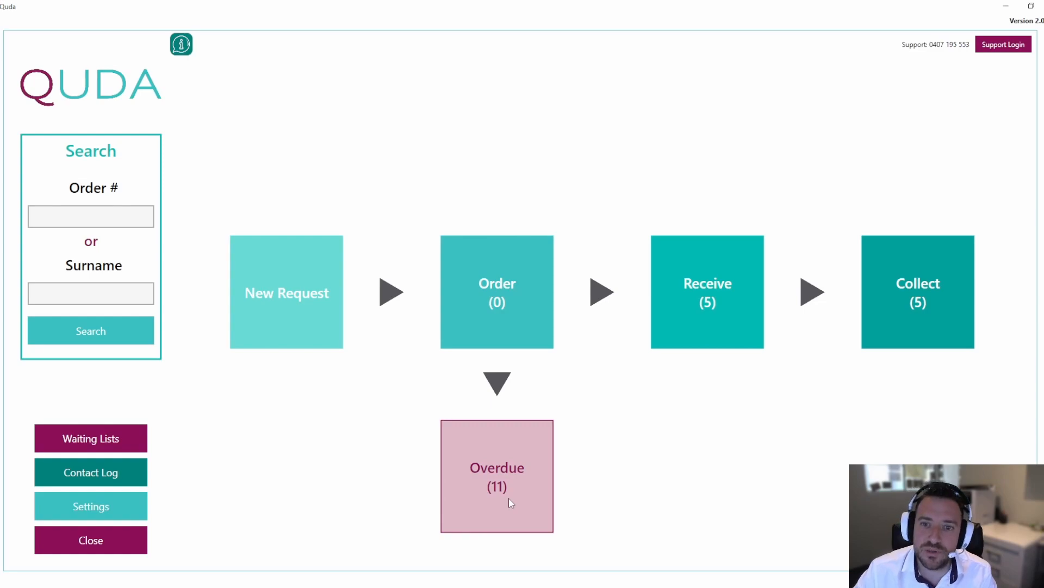
Review the list of orders awaiting arrival, selecting order 324.
left_click(737, 290)
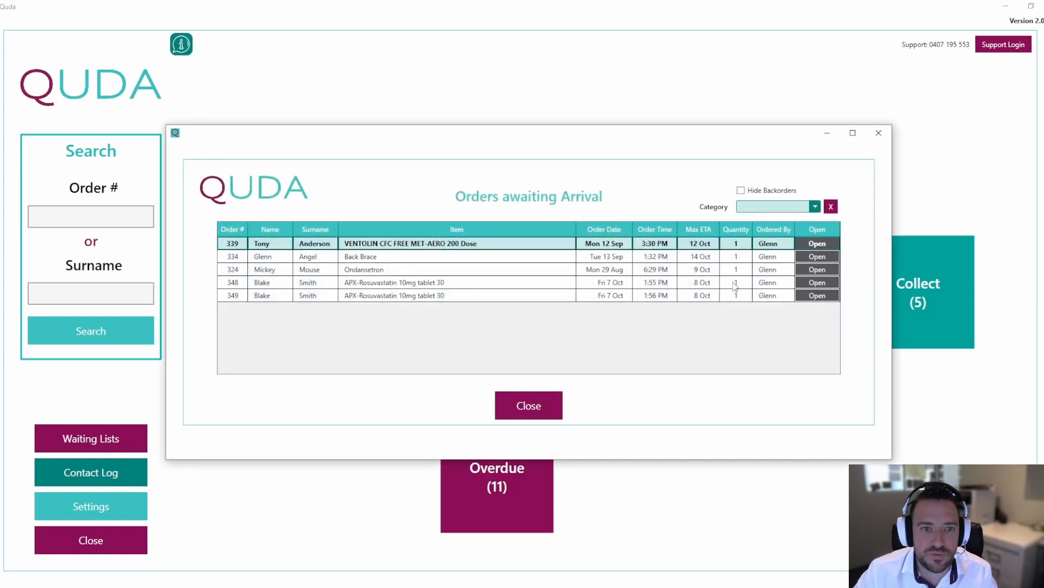
left_click(363, 270)
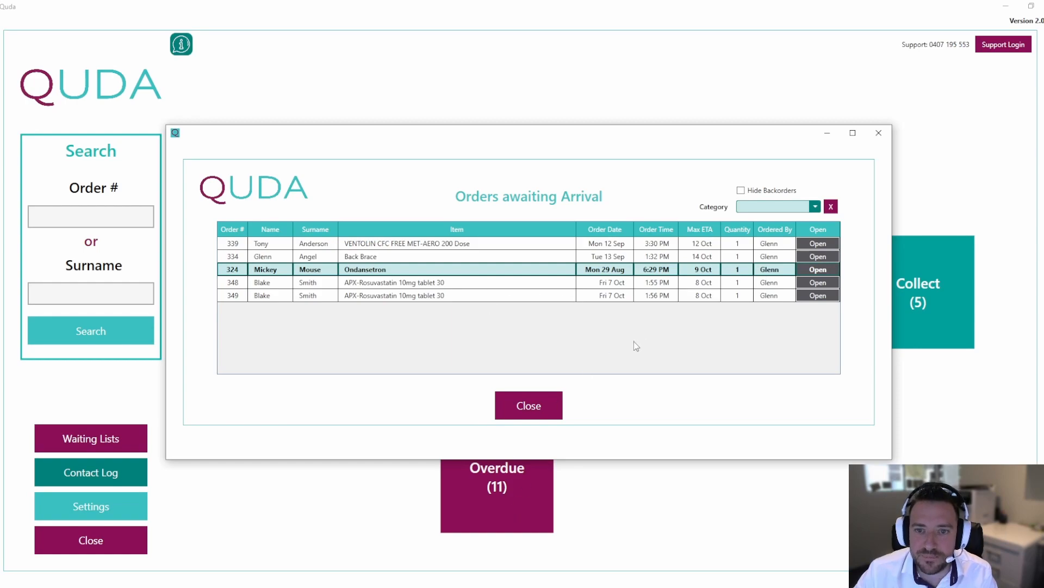
left_click(553, 403)
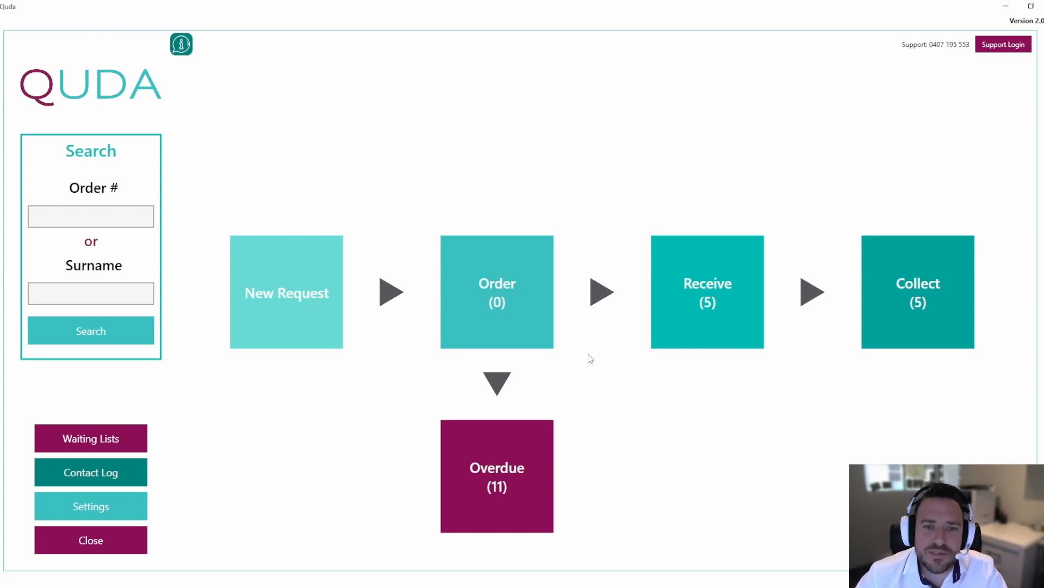
Open Settings and view the staff list.
left_click(123, 506)
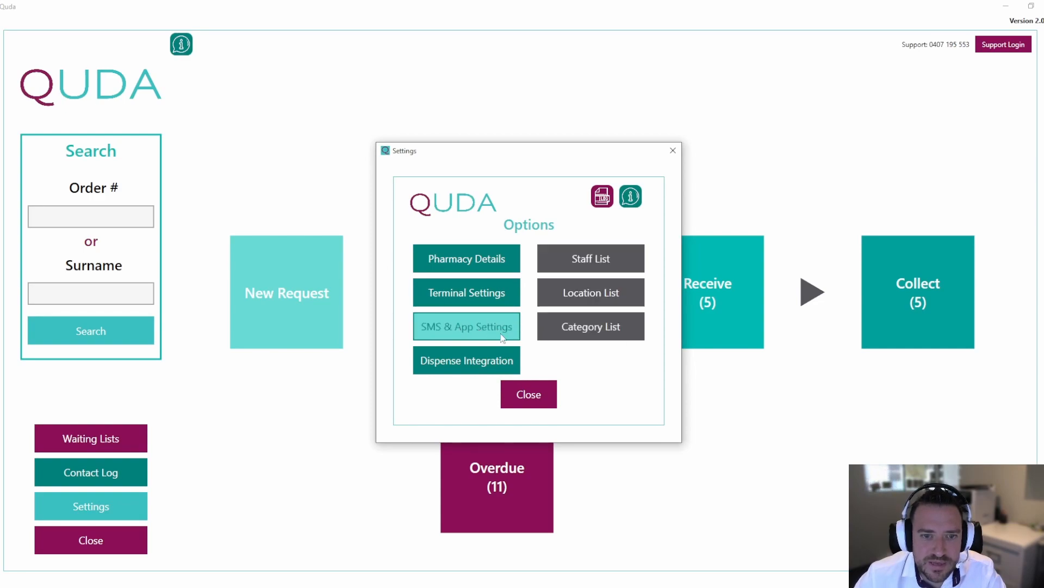
left_click(588, 260)
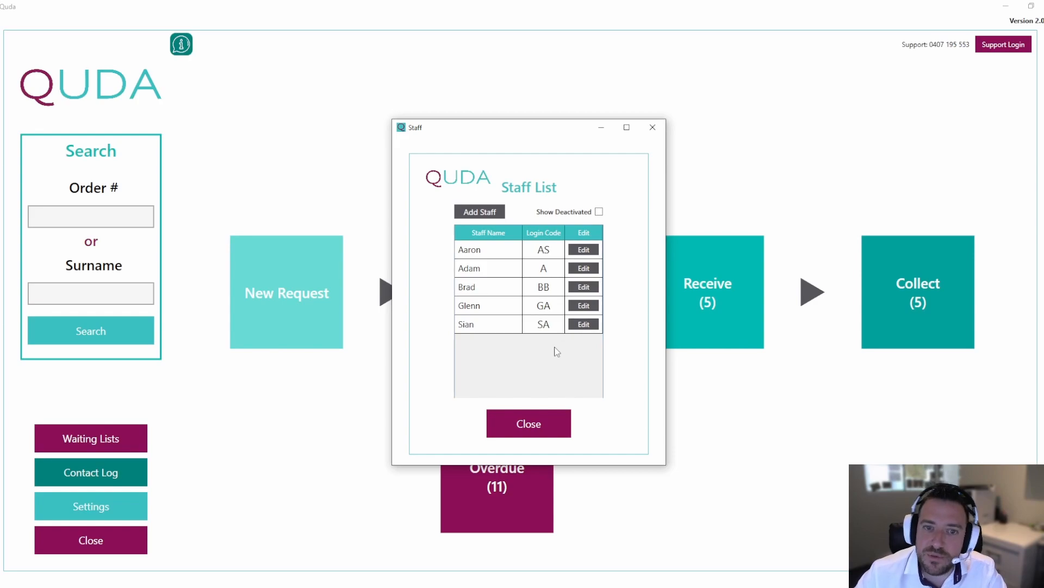
left_click(529, 423)
View the location list and the category list in Settings.
left_click(91, 506)
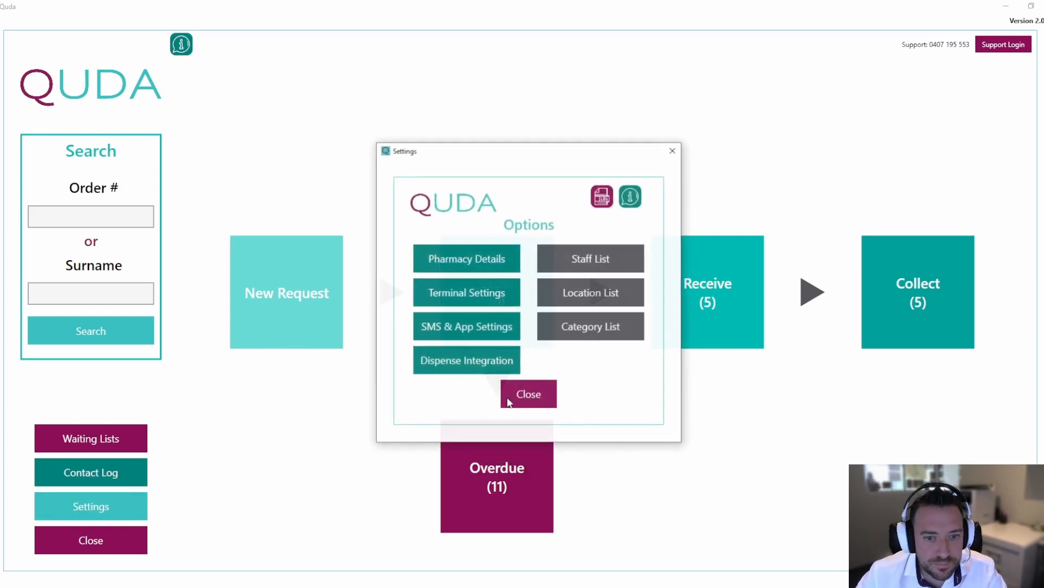
left_click(562, 303)
left_click(490, 311)
left_click(495, 260)
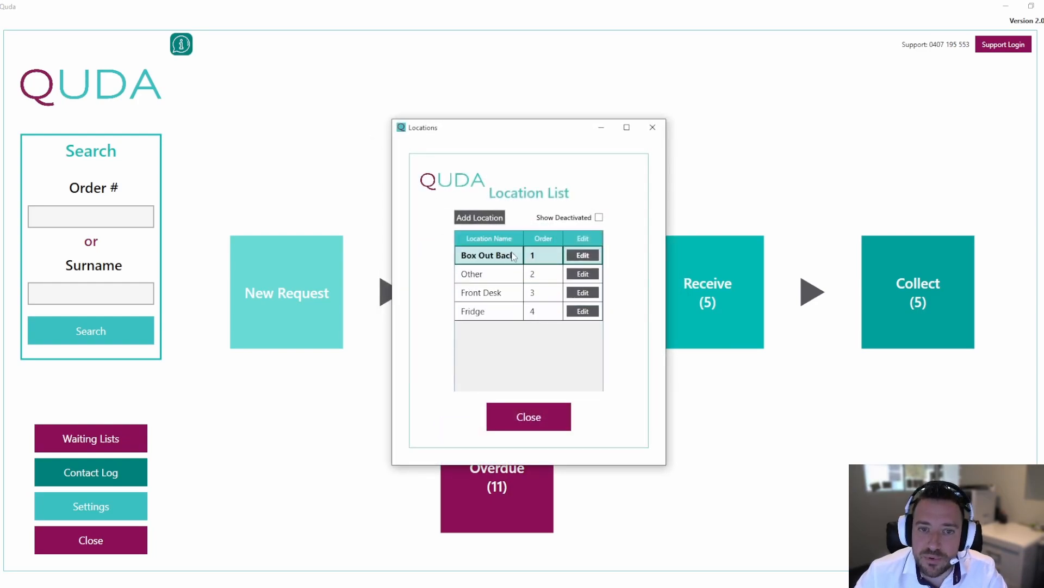
left_click(522, 414)
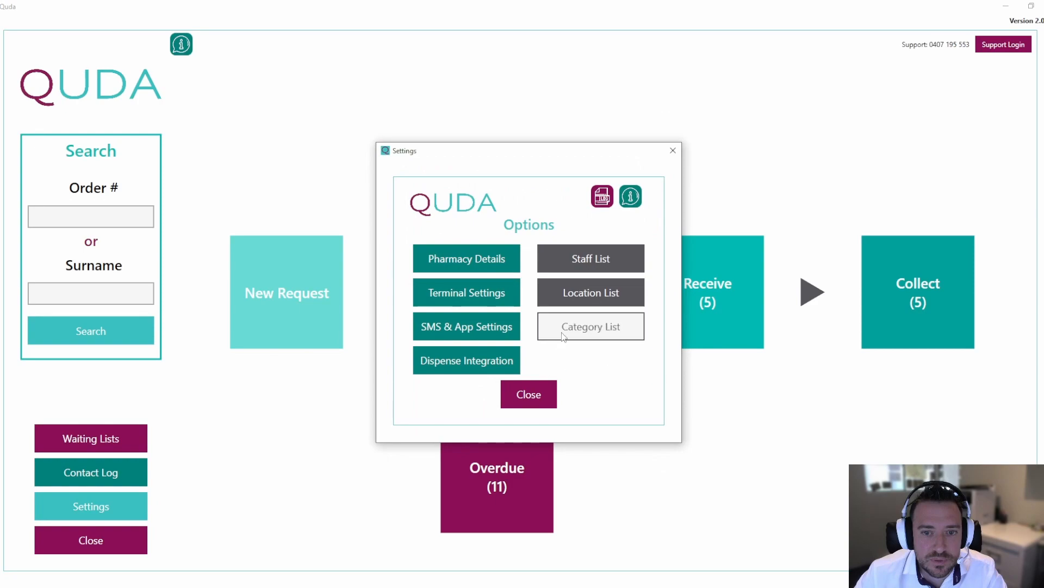
left_click(562, 334)
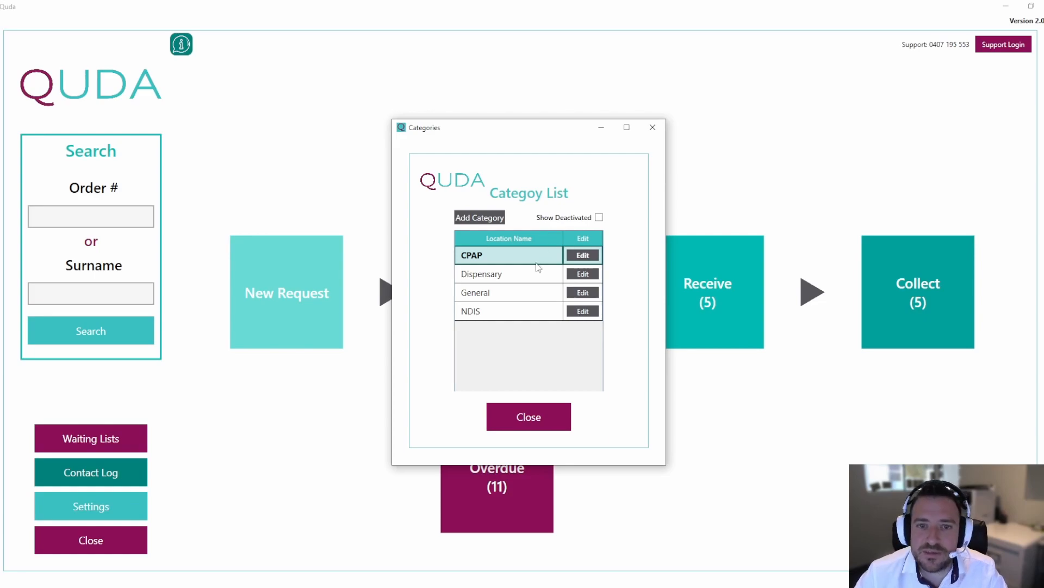
left_click(531, 416)
left_click(133, 505)
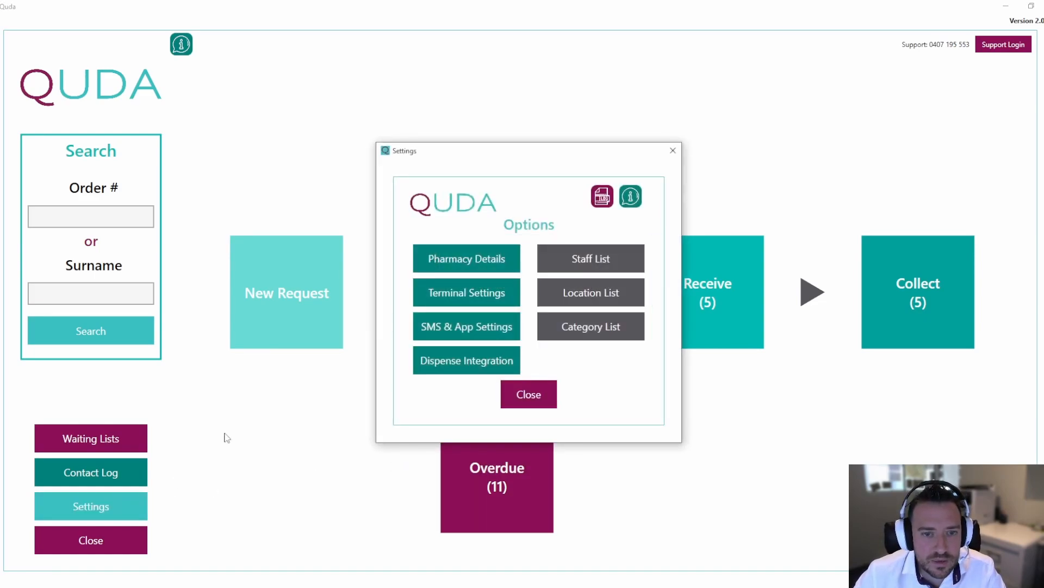
Open SMS customisation and view the Ordered, Arrived, Finalised and Order Reminder message templates.
left_click(465, 325)
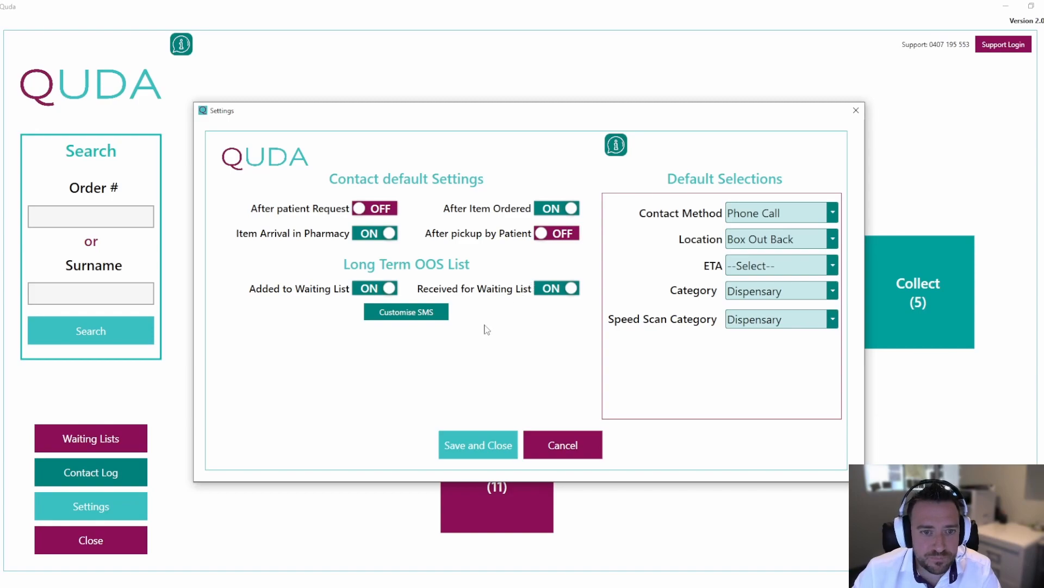
left_click(426, 316)
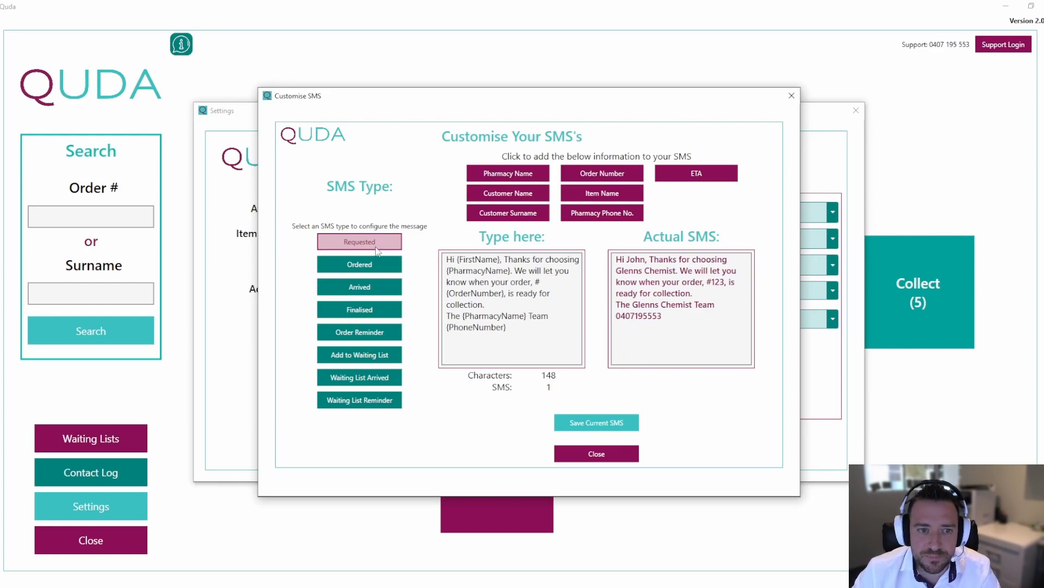
left_click(372, 266)
left_click(371, 283)
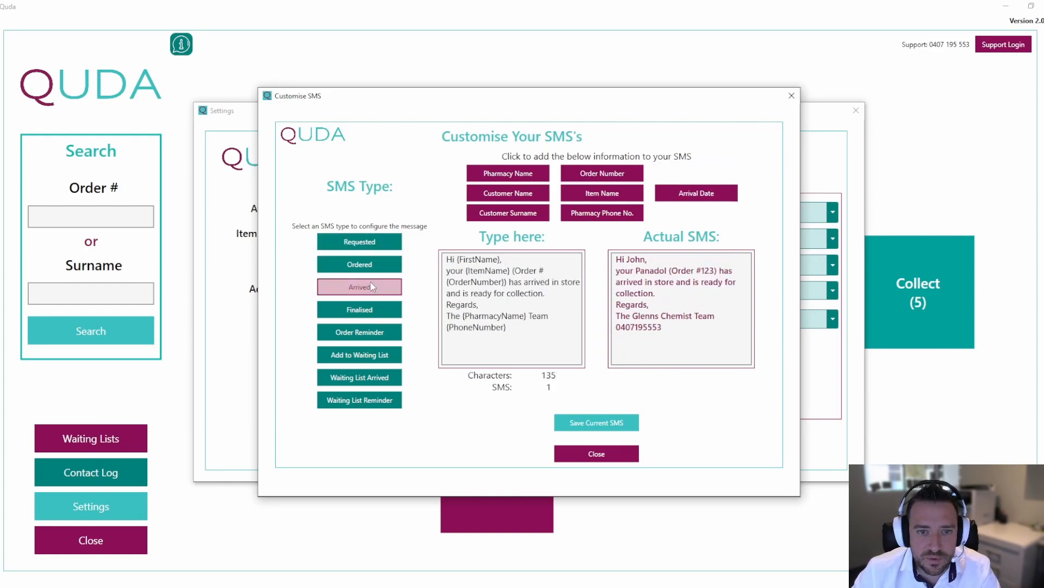
left_click(373, 308)
left_click(372, 332)
left_click(374, 286)
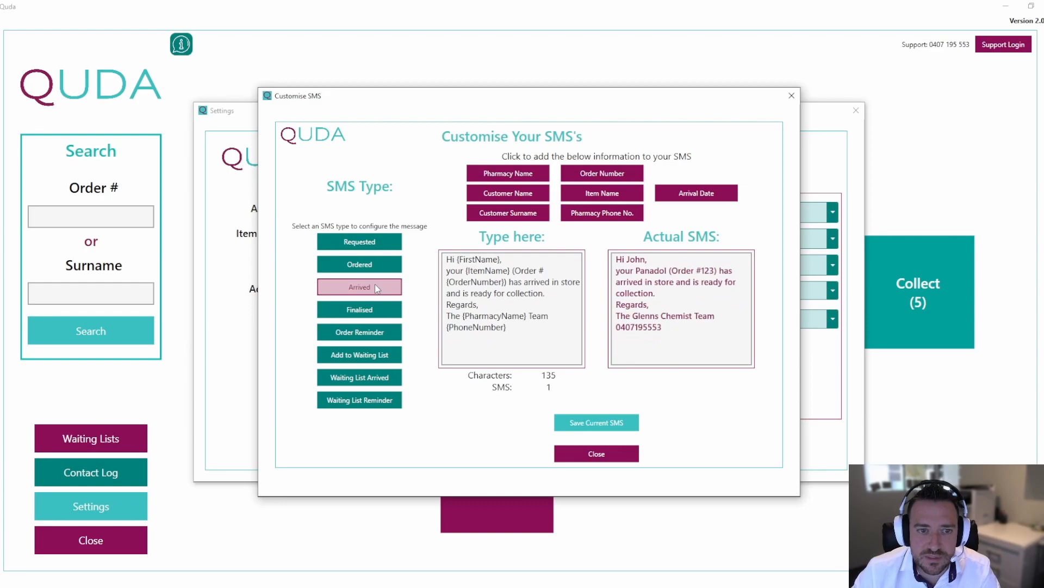